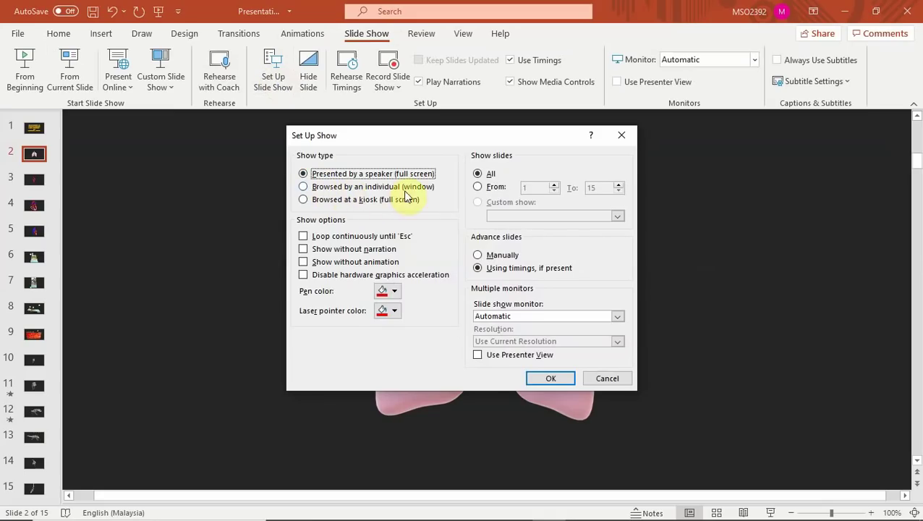
left_click(304, 187)
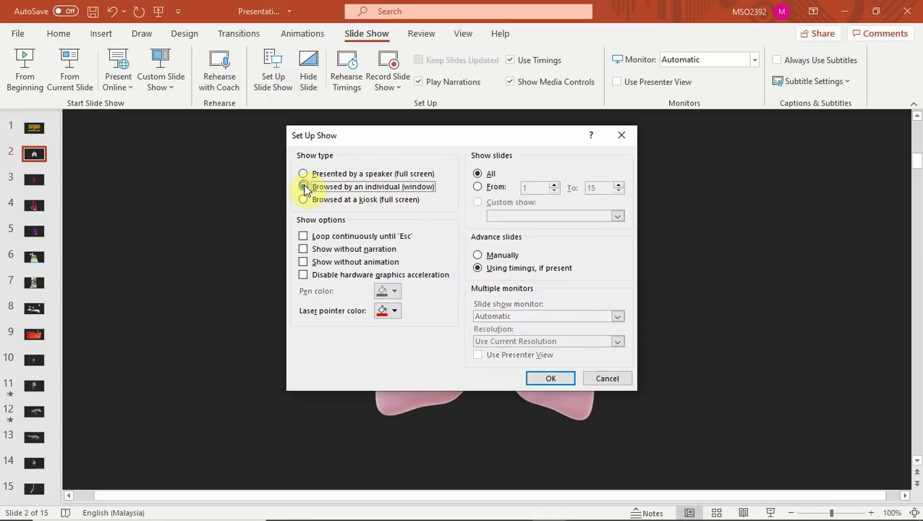
left_click(552, 378)
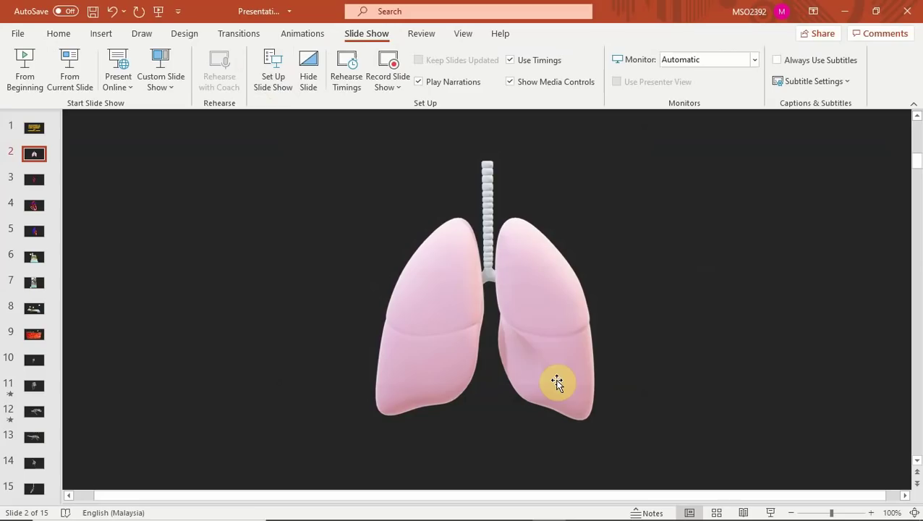
left_click(113, 14)
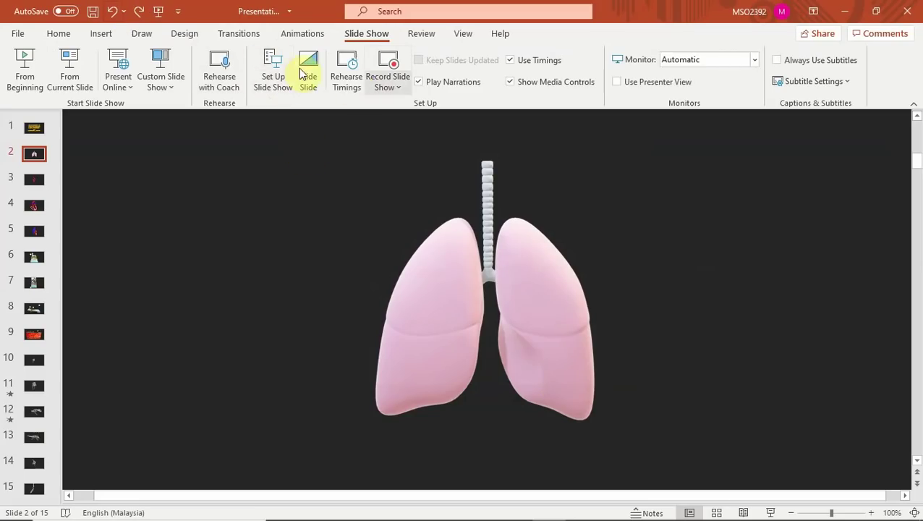
left_click(272, 68)
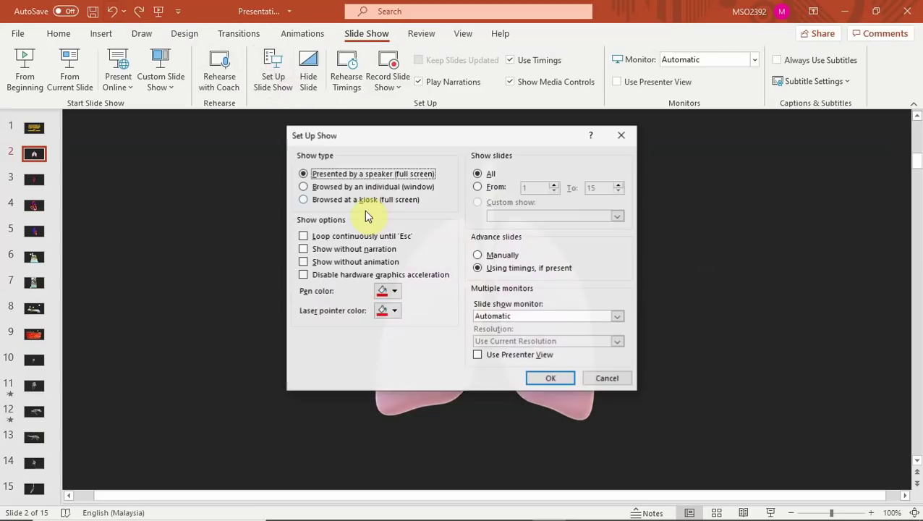
left_click(551, 378)
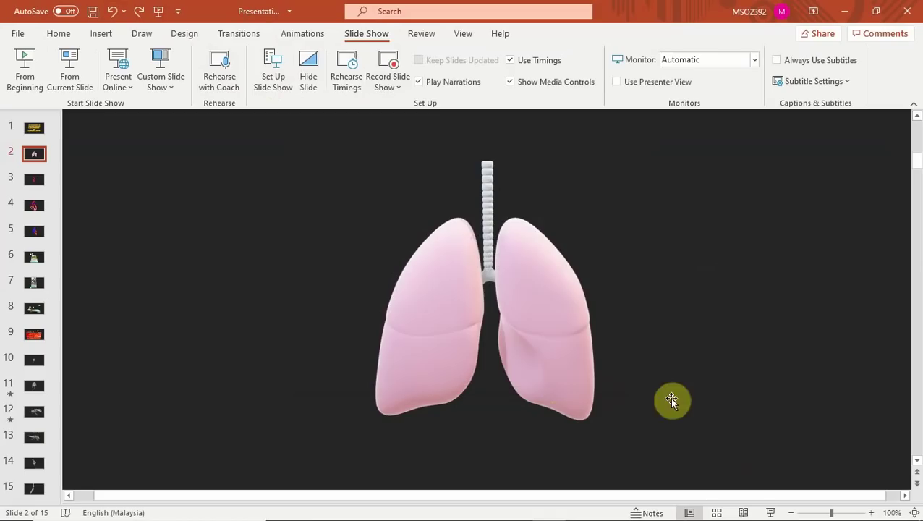
Play the slide show full screen from the lungs slide to the heart cross-section slide, and end the show.
left_click(767, 512)
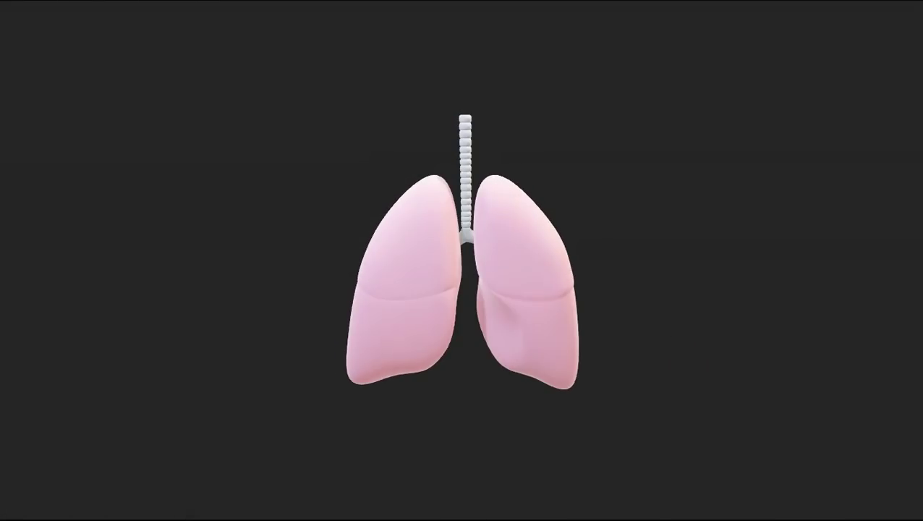
key("Right")
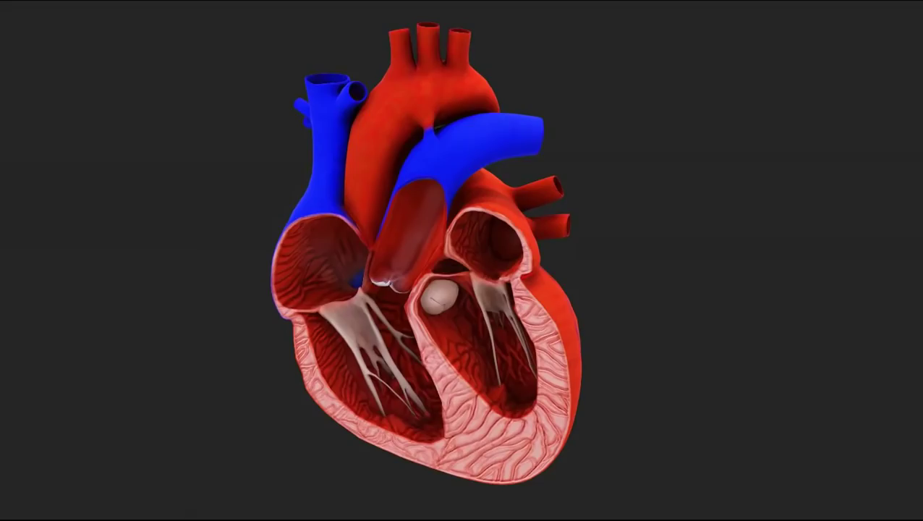
key("Escape")
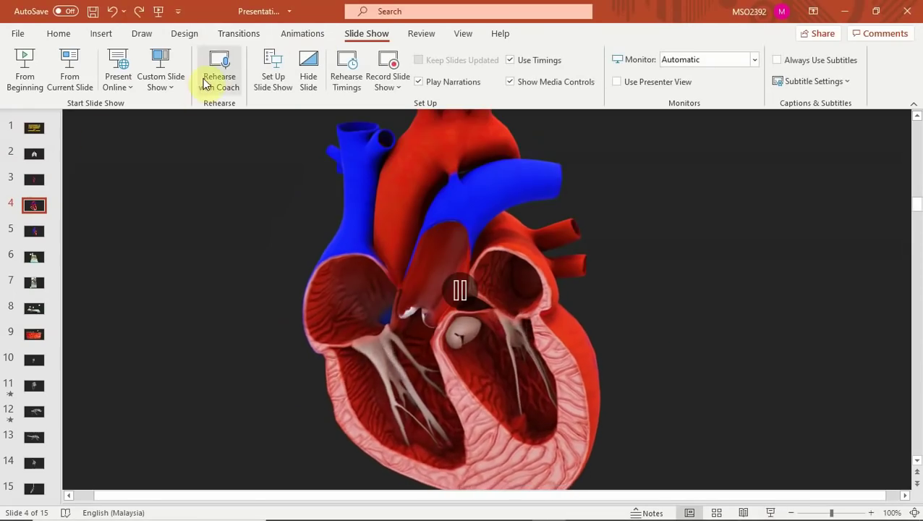
Set the show type to Browsed by an individual (window), and run the slide show in a reduced, non-maximized window.
left_click(273, 73)
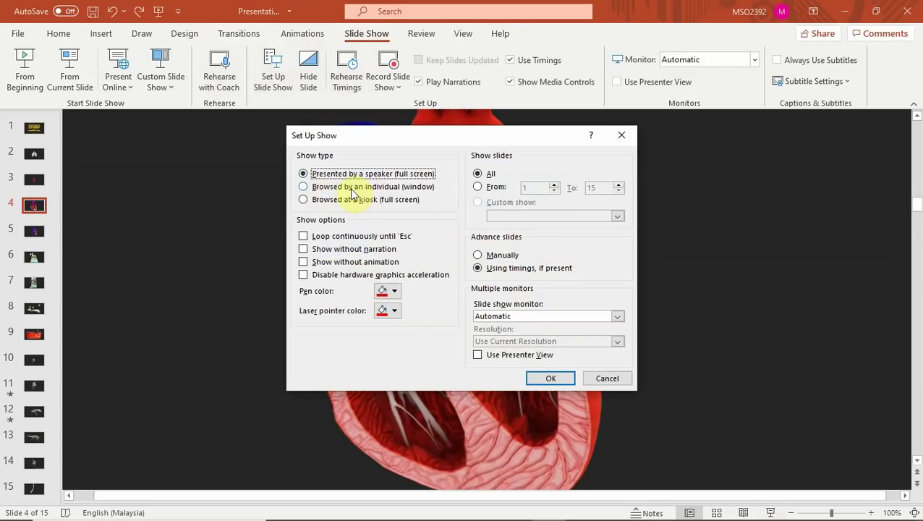
left_click(304, 187)
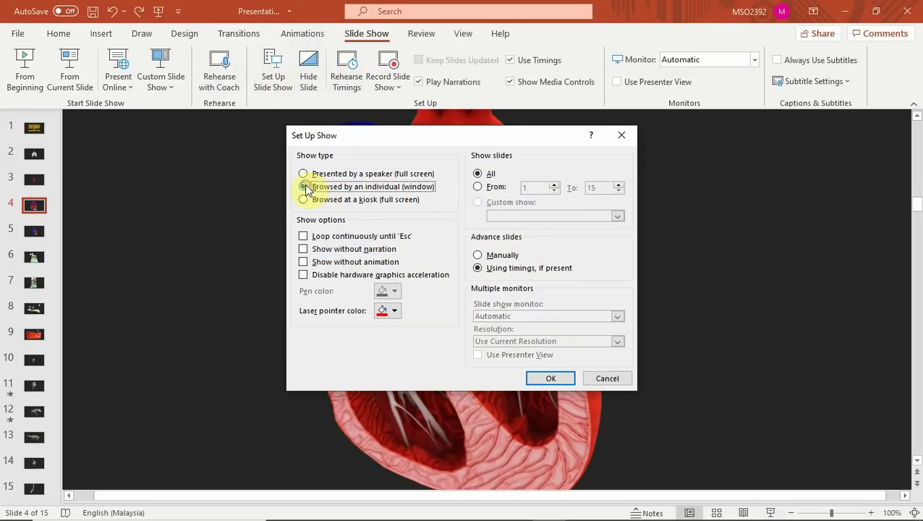
left_click(551, 378)
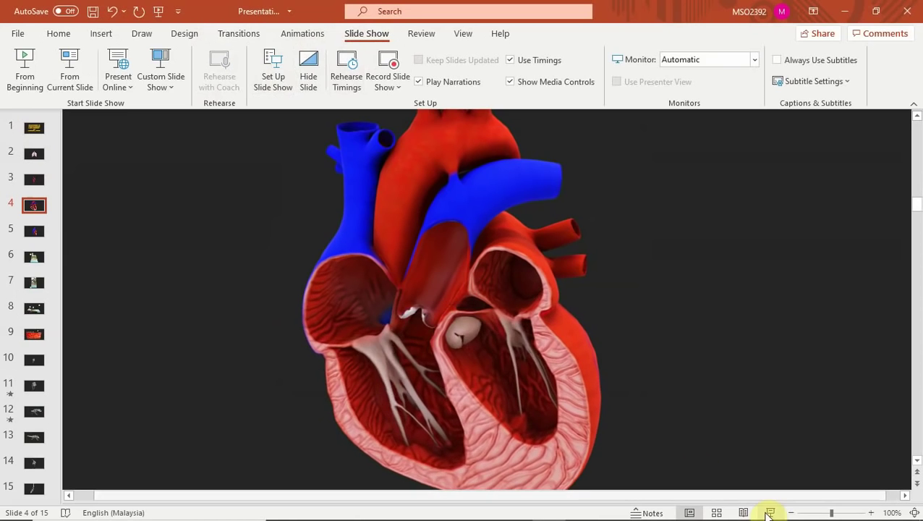
left_click(774, 512)
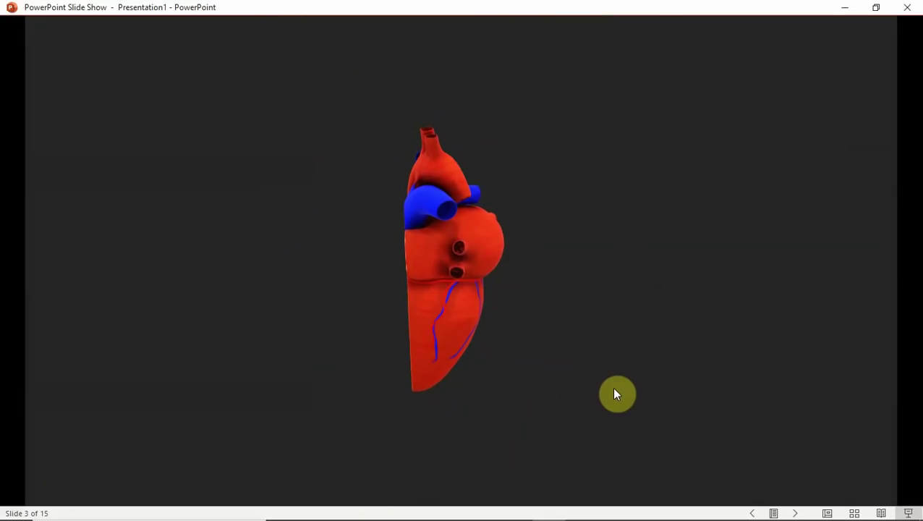
left_click(876, 7)
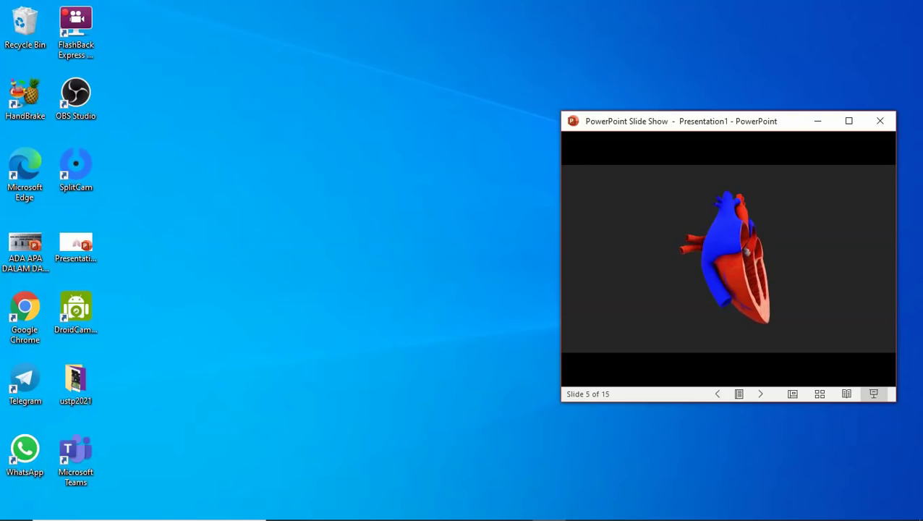
left_click_drag(80, 98, 307, 196)
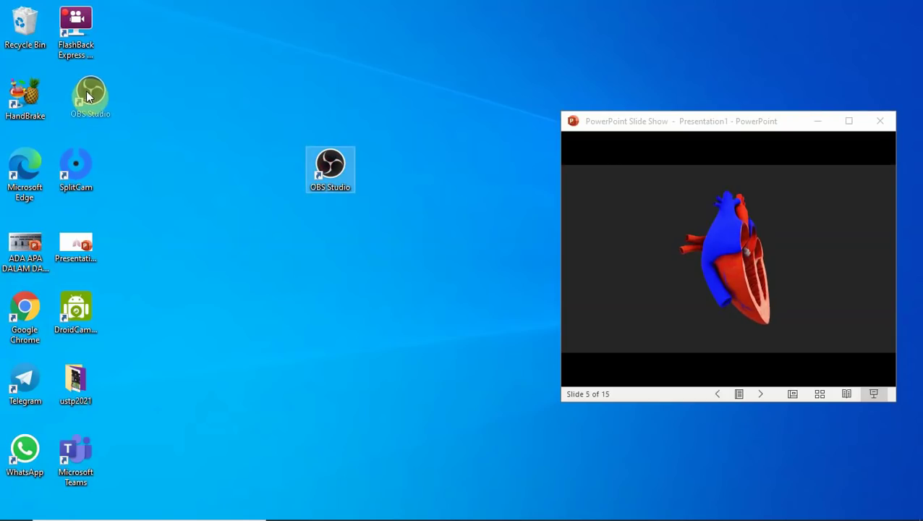
left_click_drag(81, 100, 83, 101)
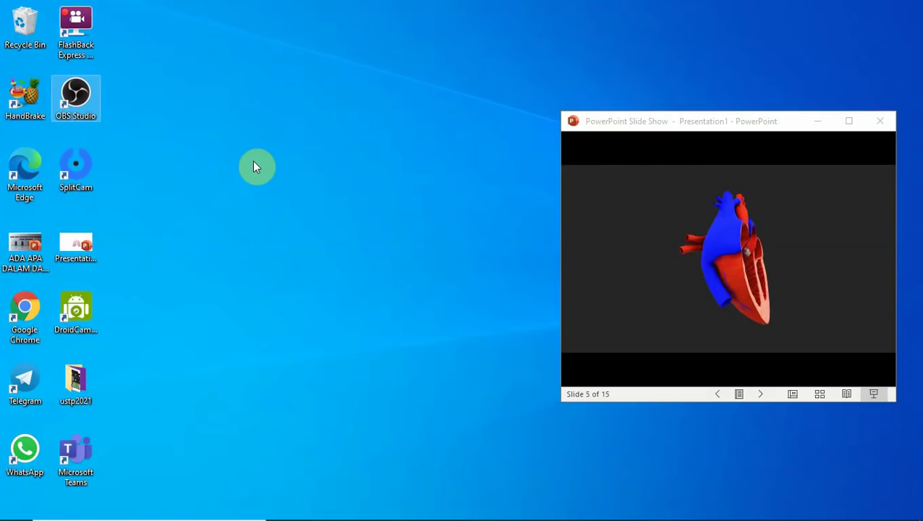
Switch to OBS Studio and add a new Window Capture source to Scene 4 showing the PowerPoint Slide Show window.
mouse_move(402, 517)
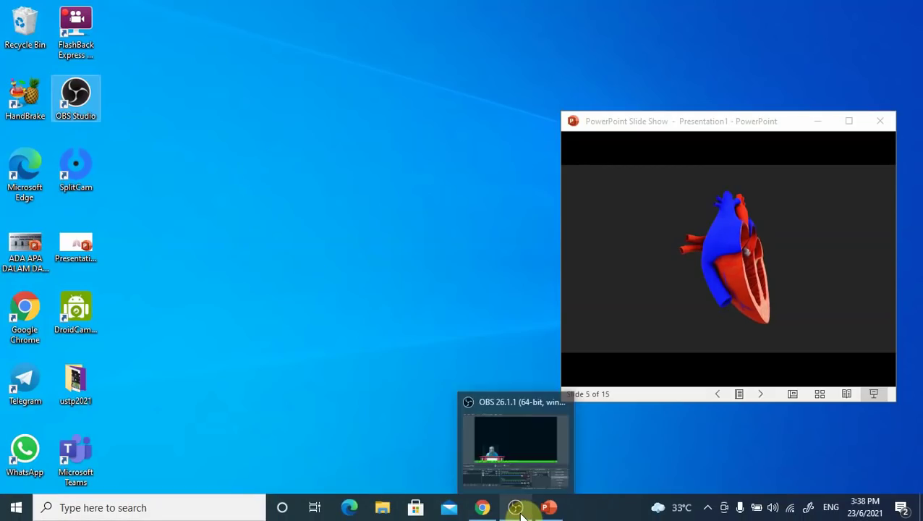
left_click(520, 509)
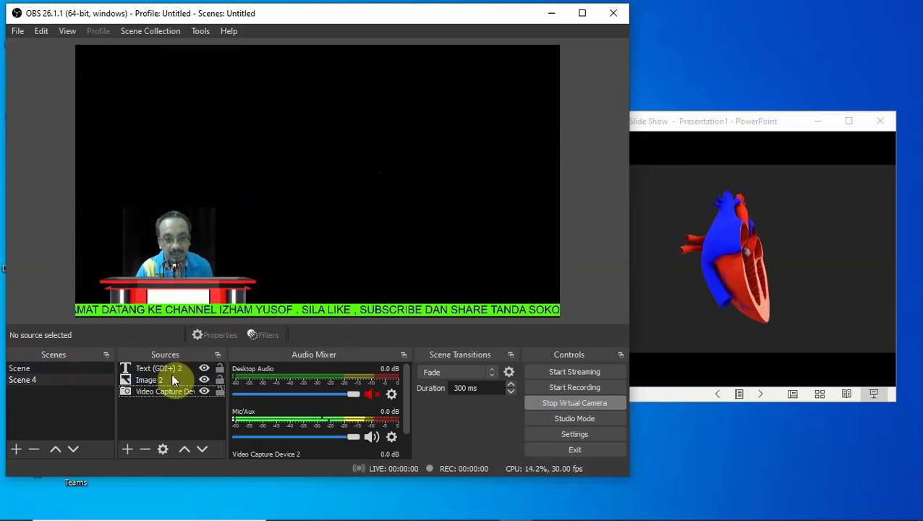
left_click(128, 447)
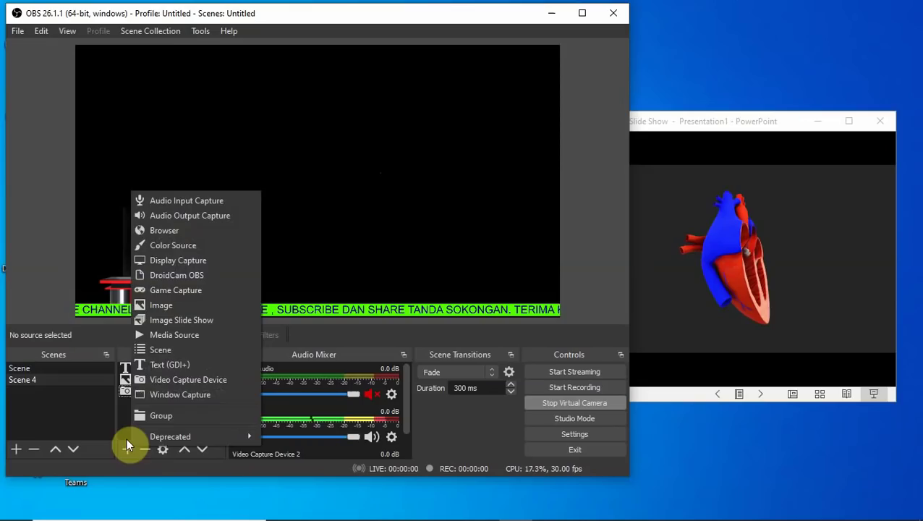
left_click(167, 395)
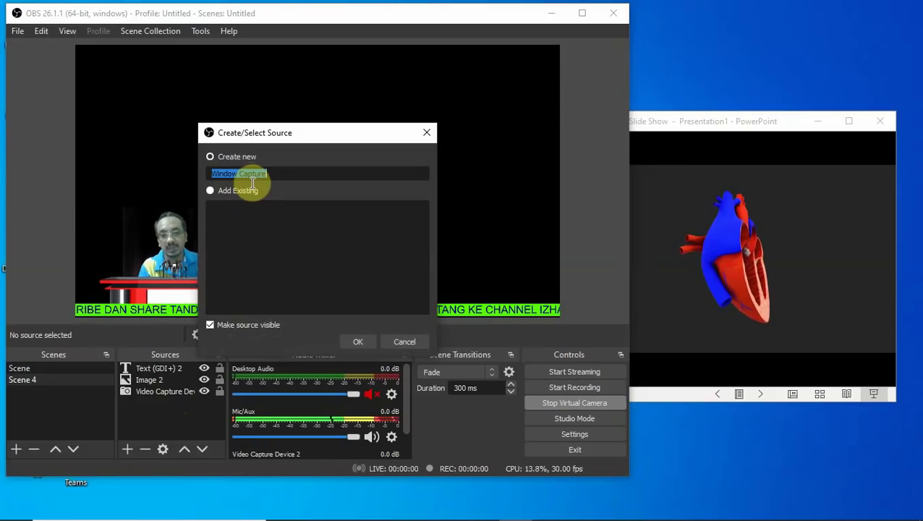
left_click(364, 342)
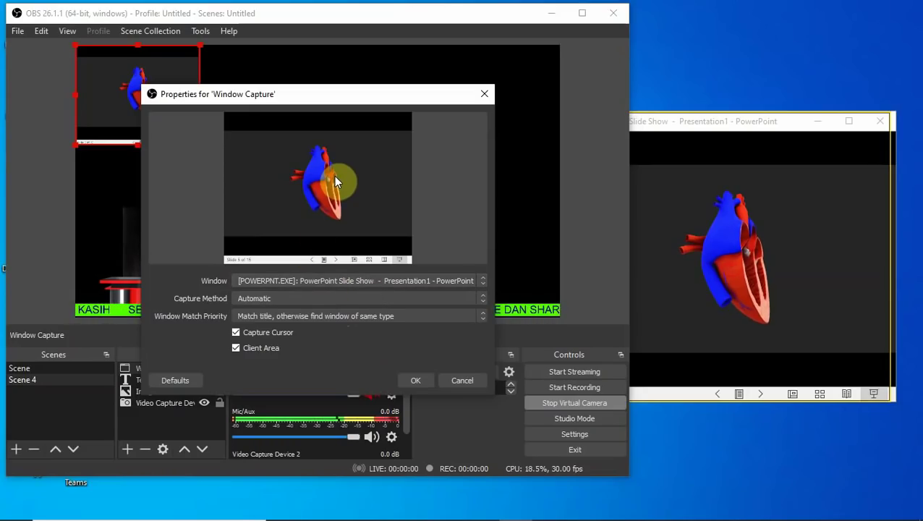
left_click(480, 282)
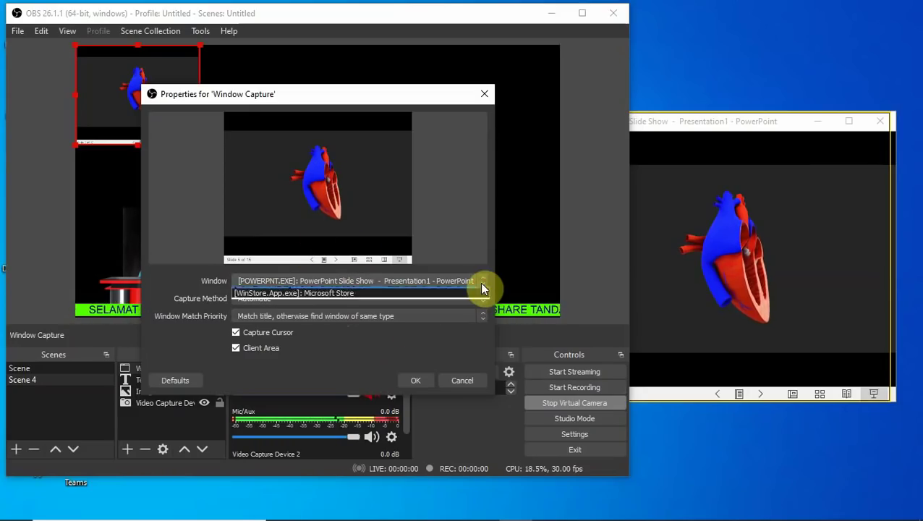
left_click(331, 291)
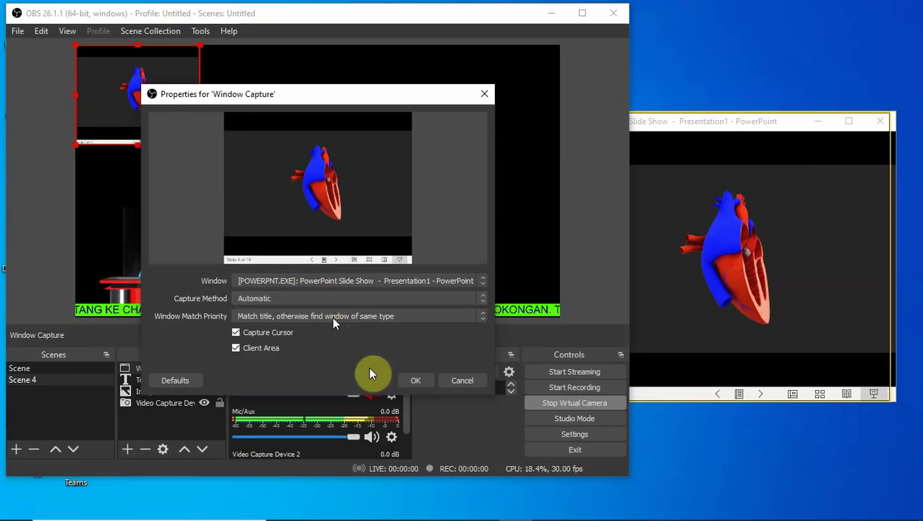
left_click(419, 379)
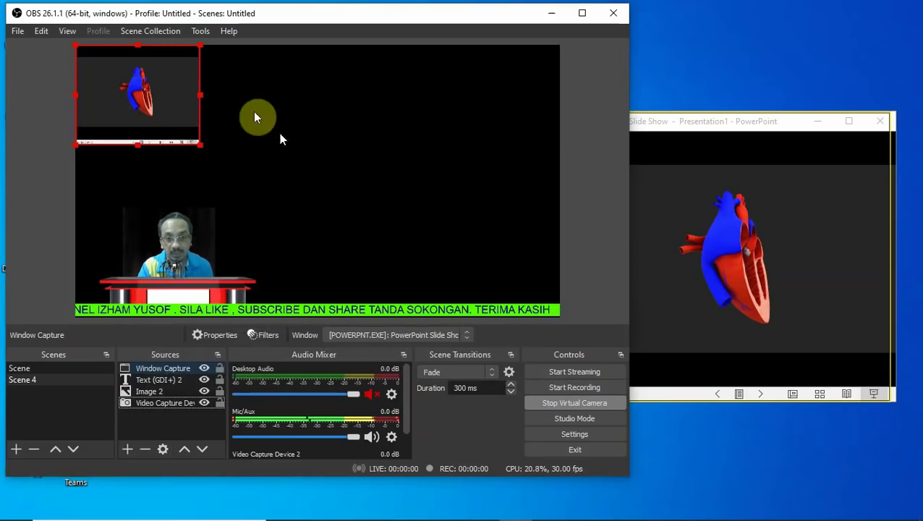
Move and enlarge the slide show capture to fill the preview area beside the presenter, above the scrolling text banner.
left_click_drag(179, 87, 332, 90)
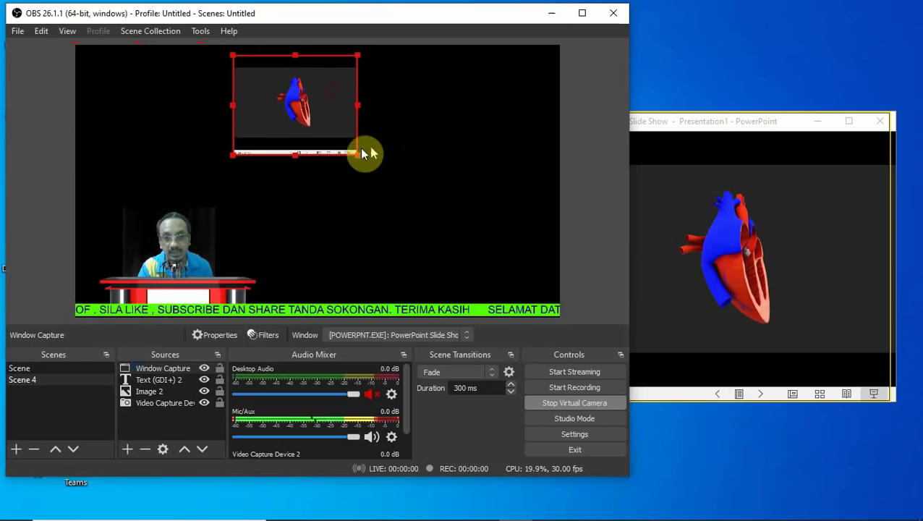
left_click_drag(357, 153, 538, 297)
left_click_drag(449, 201, 465, 192)
left_click(661, 123)
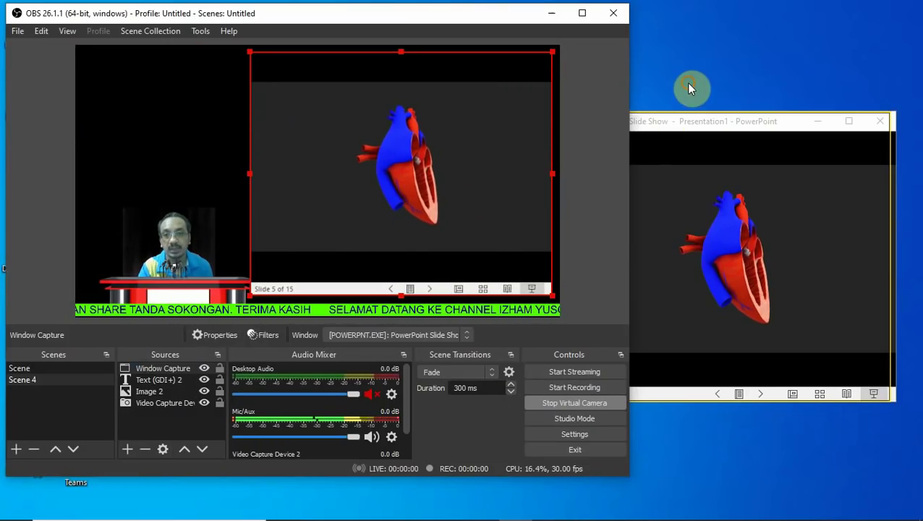
left_click(32, 75)
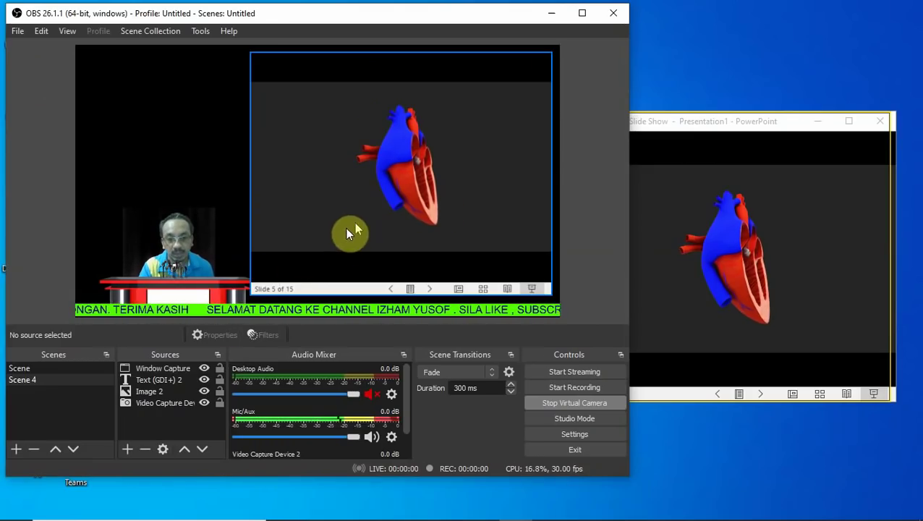
Nudge the Window Capture source into its final position above the scrolling text, and lock it in place.
left_click(186, 368)
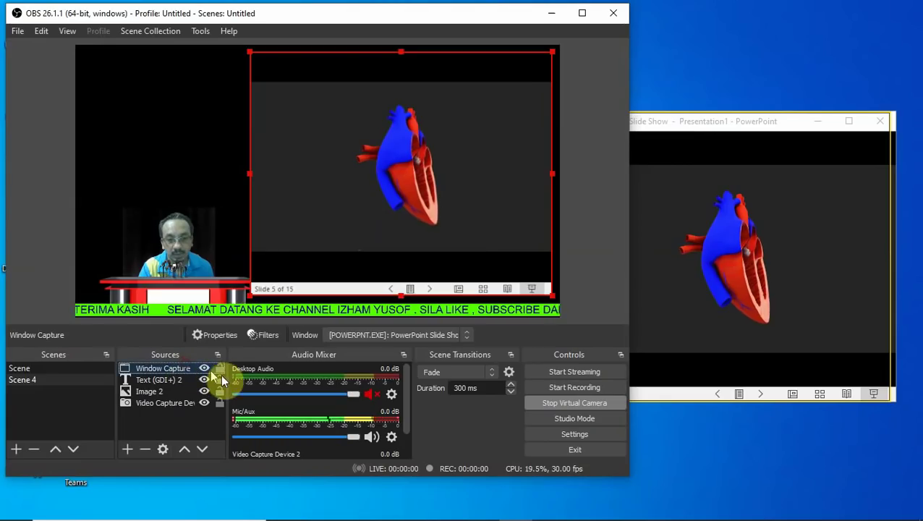
left_click(322, 138)
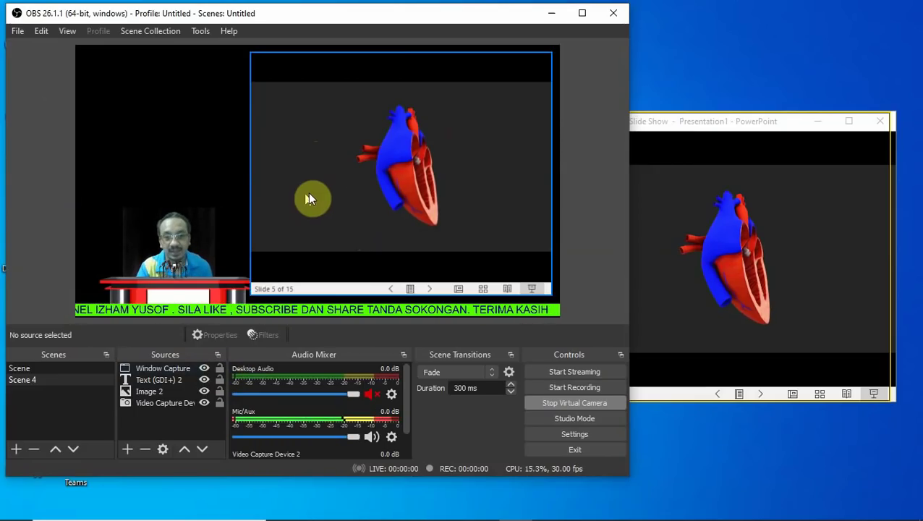
left_click_drag(323, 191, 324, 189)
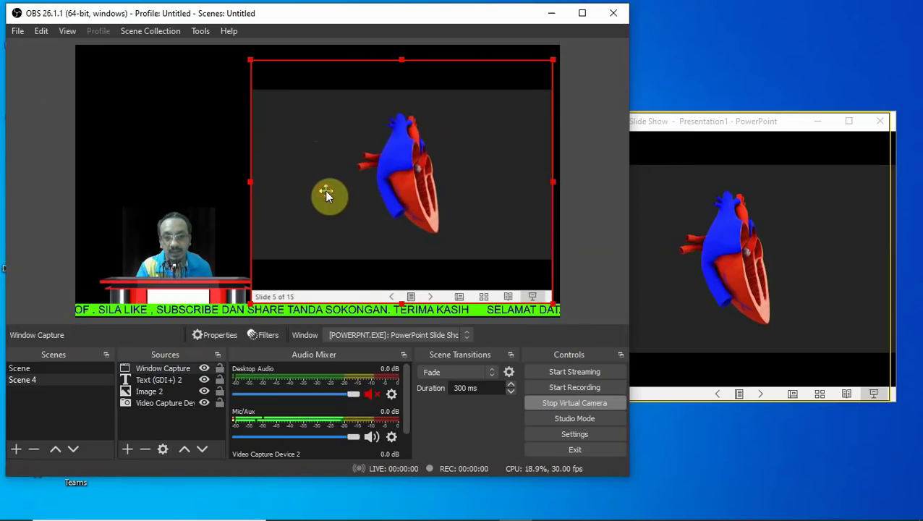
left_click_drag(324, 185, 325, 187)
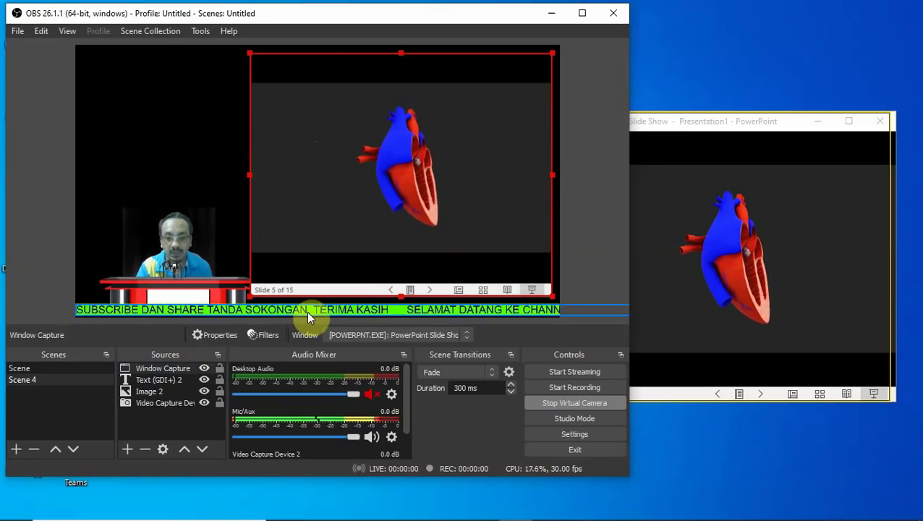
left_click(220, 369)
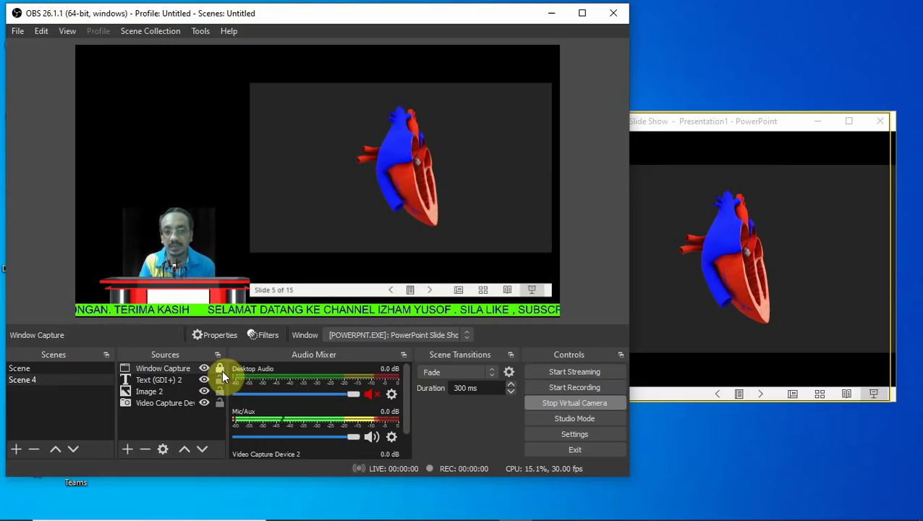
Stop the virtual camera and start it again.
left_click(560, 401)
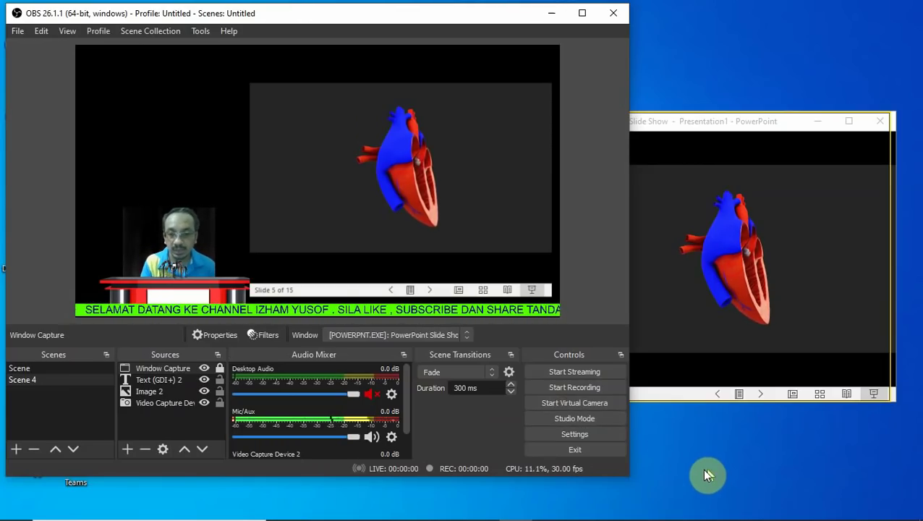
left_click(557, 405)
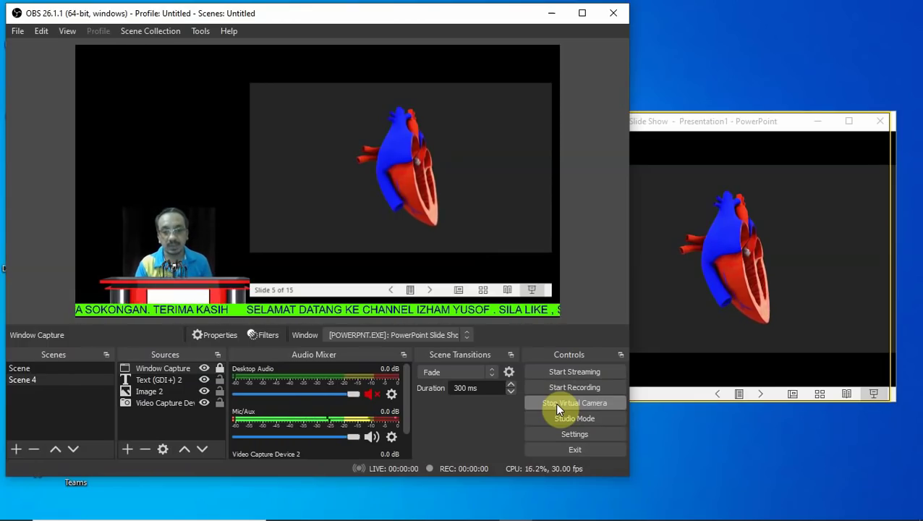
Switch to Google Meet in Chrome and start an instant meeting.
left_click(482, 509)
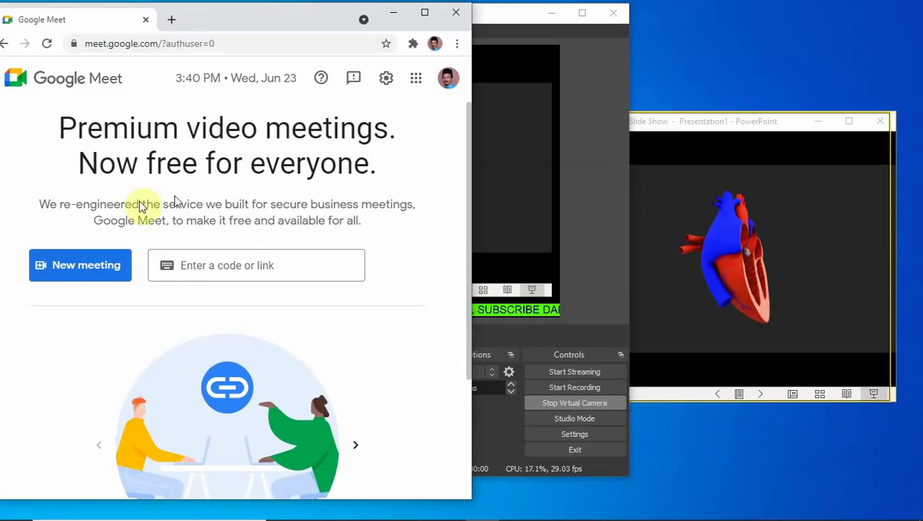
left_click(63, 268)
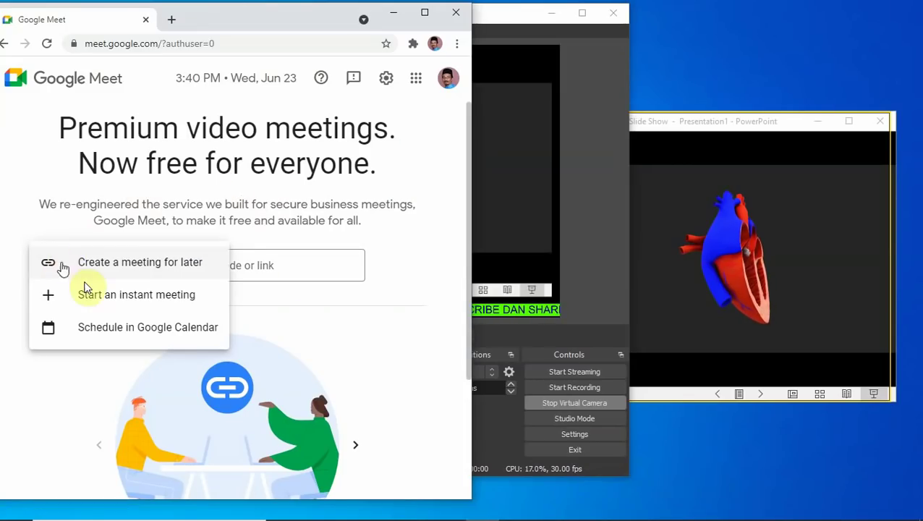
left_click(102, 296)
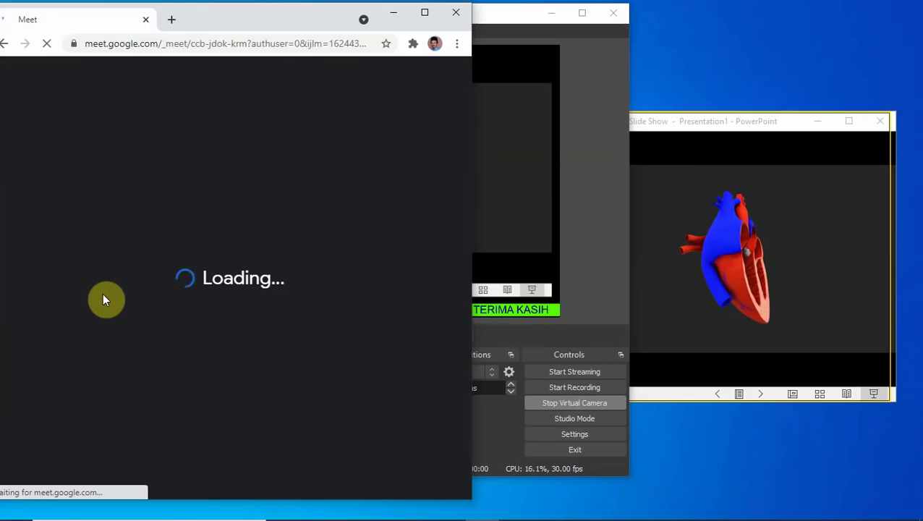
Minimize OBS Studio and place the Meet window beside the slide show window, dismissing the meeting-ready notice.
left_click(547, 15)
left_click(279, 21)
left_click_drag(278, 20, 353, 20)
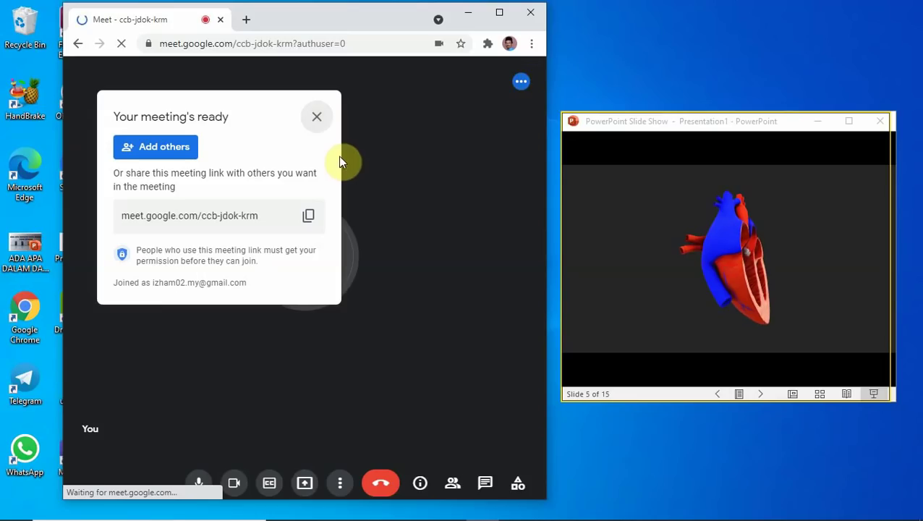
left_click(316, 117)
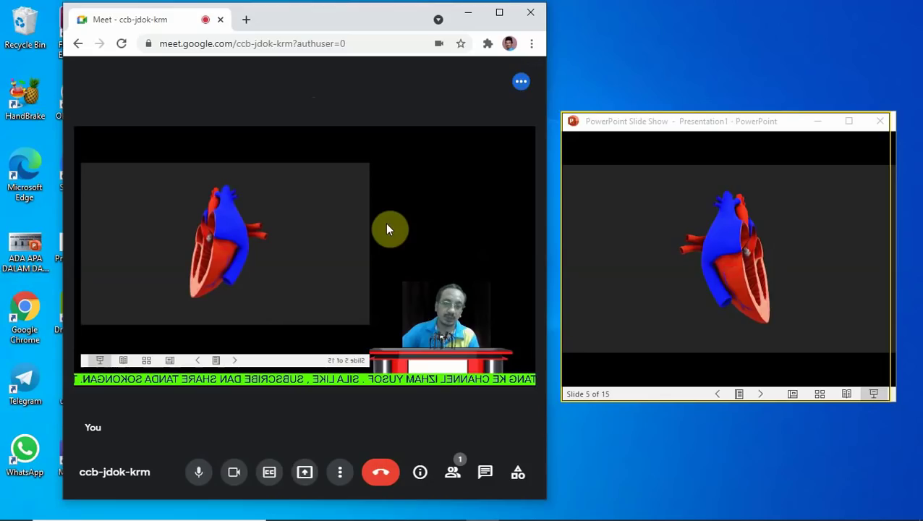
Select OBS Virtual Camera as the camera in the meeting's video settings and close the settings.
left_click(340, 473)
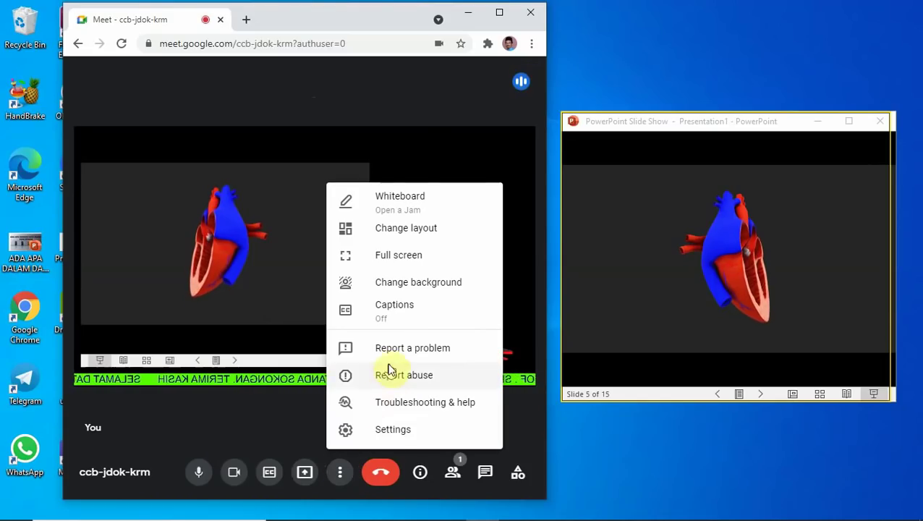
left_click(381, 430)
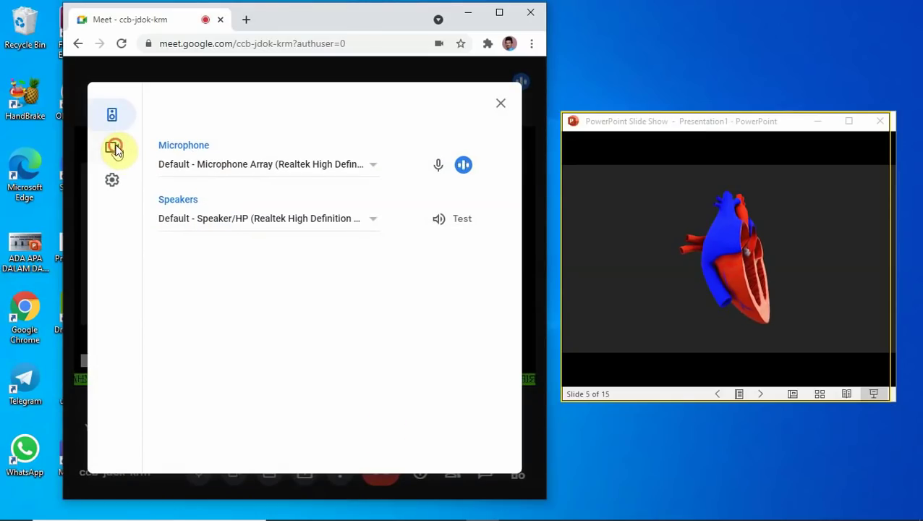
left_click(115, 148)
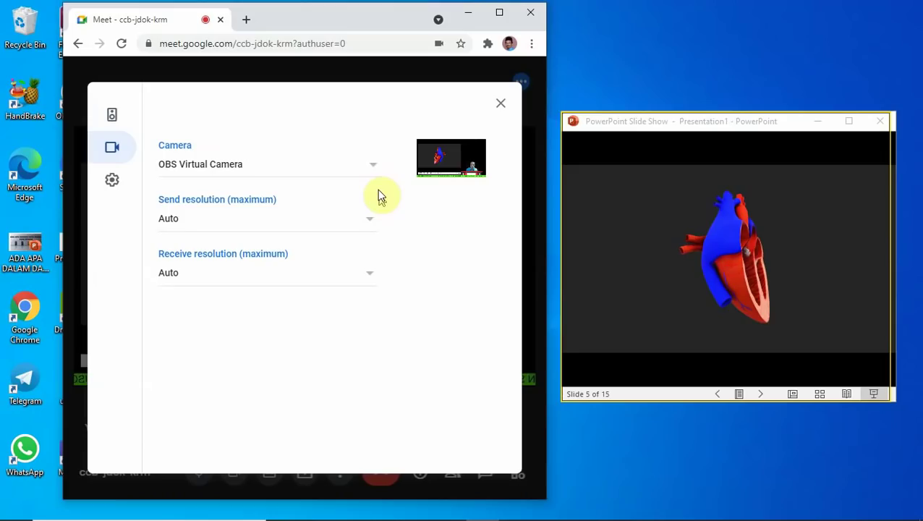
left_click(372, 165)
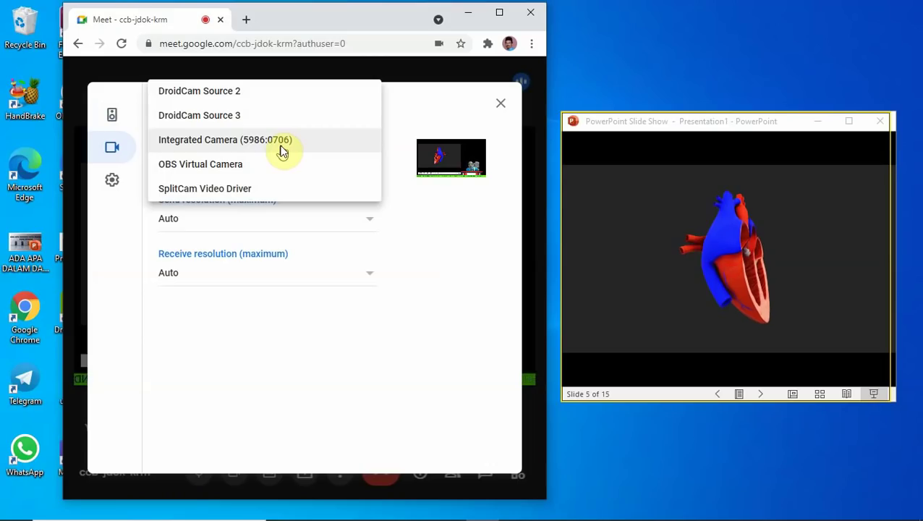
left_click(197, 165)
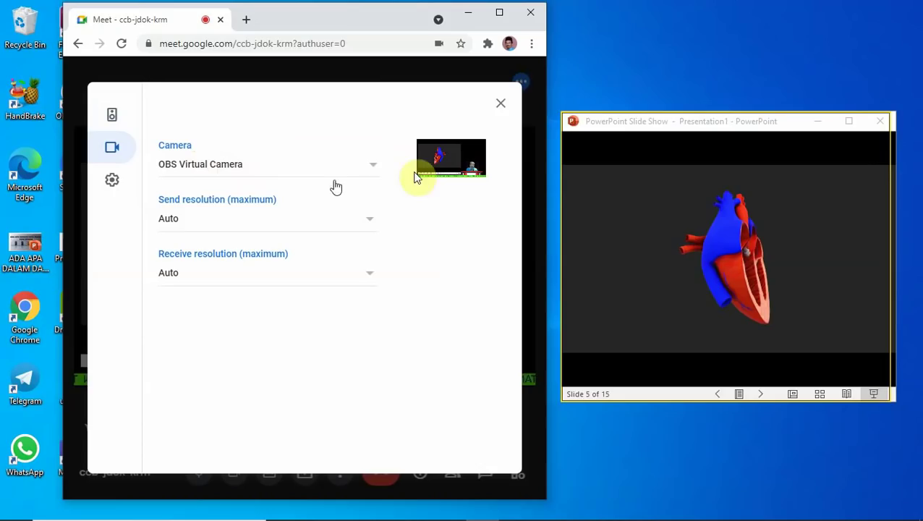
left_click(498, 101)
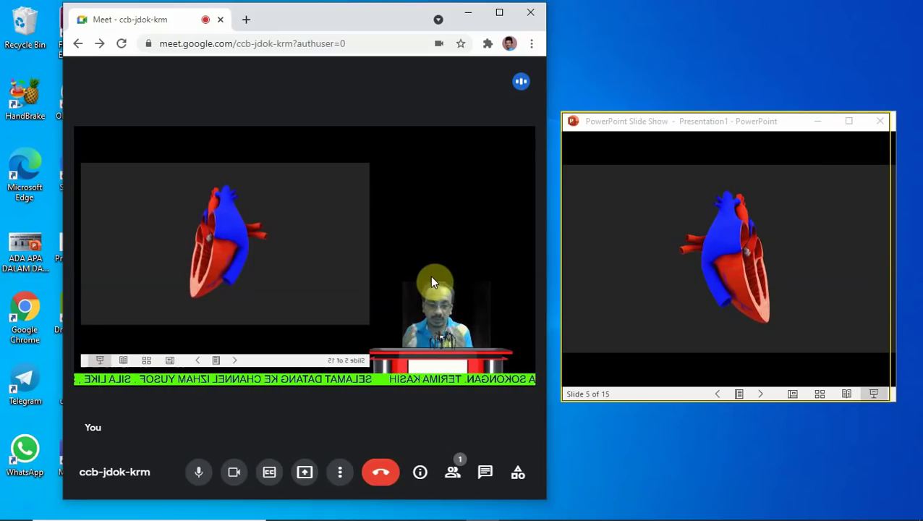
Advance the PowerPoint slide show to slide 7 and return to slide 5, moving its window slightly higher on the desktop.
left_click(760, 393)
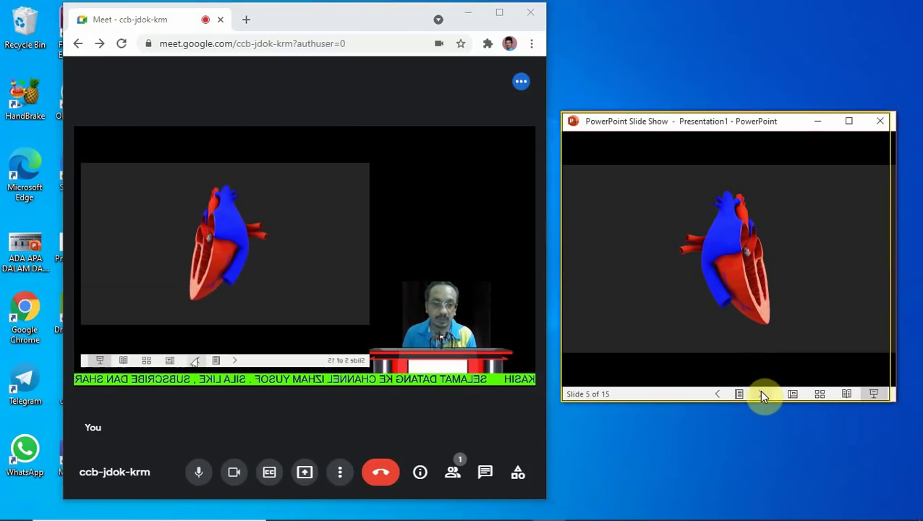
left_click_drag(737, 132, 740, 112)
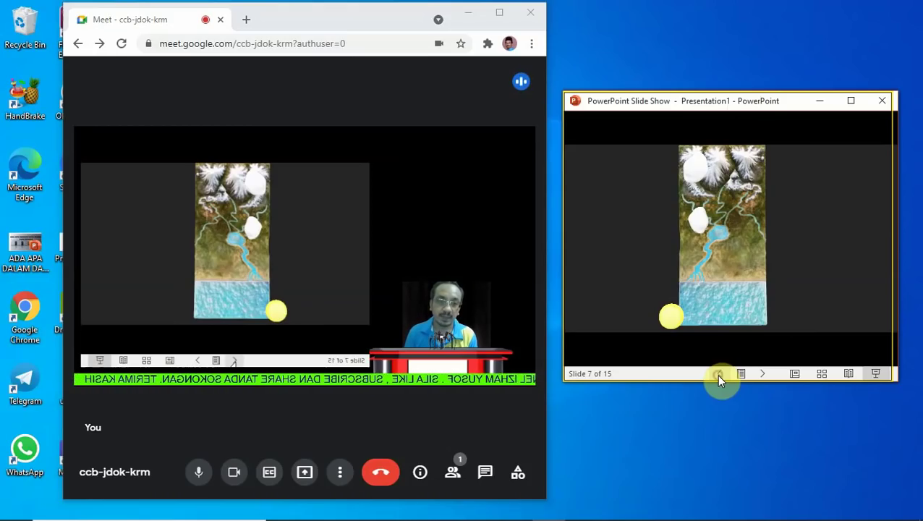
left_click(719, 374)
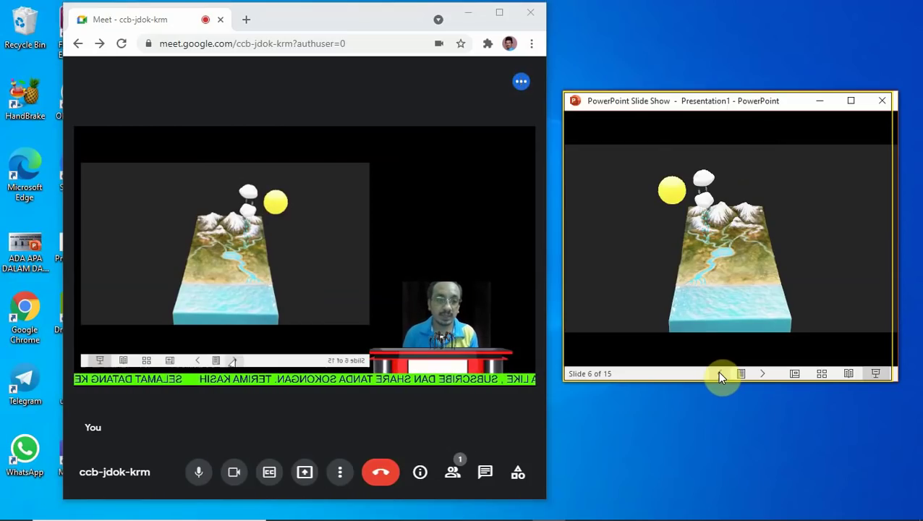
left_click(720, 373)
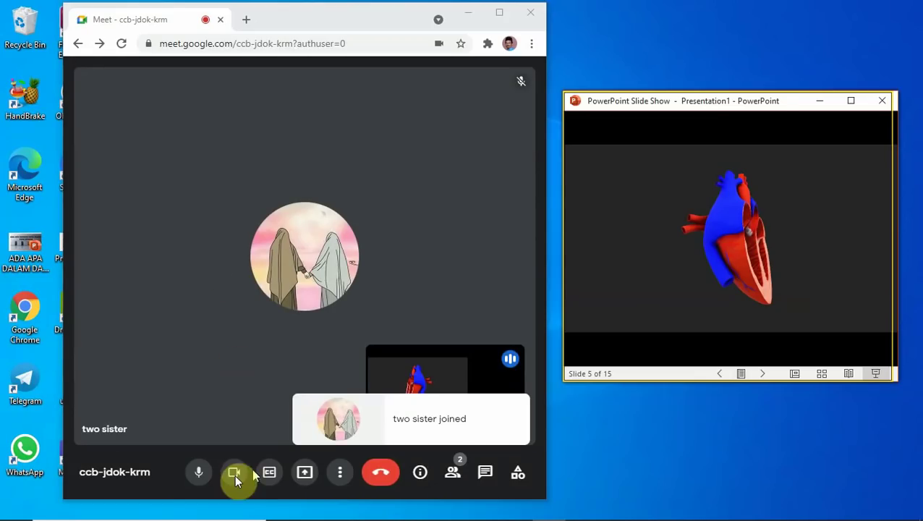
Mute the microphone in the meeting and pin your own video to the main screen.
left_click(200, 472)
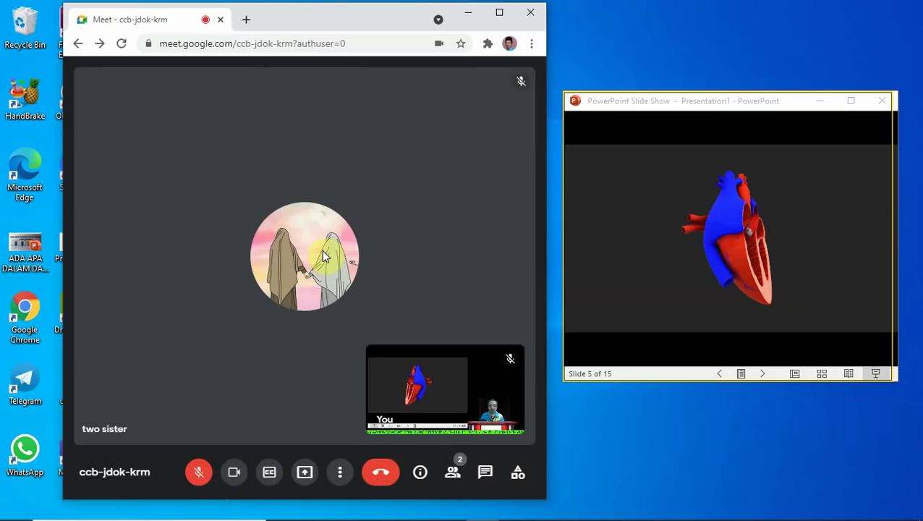
mouse_move(439, 414)
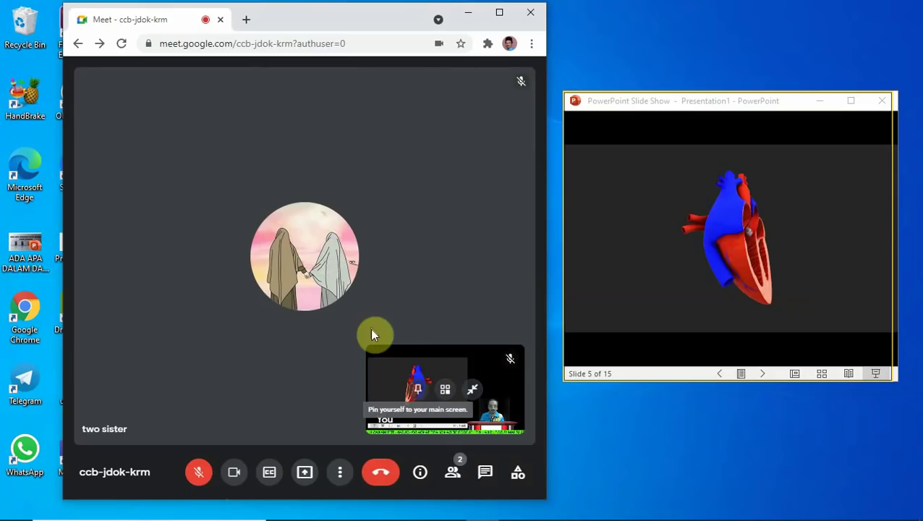
left_click(413, 388)
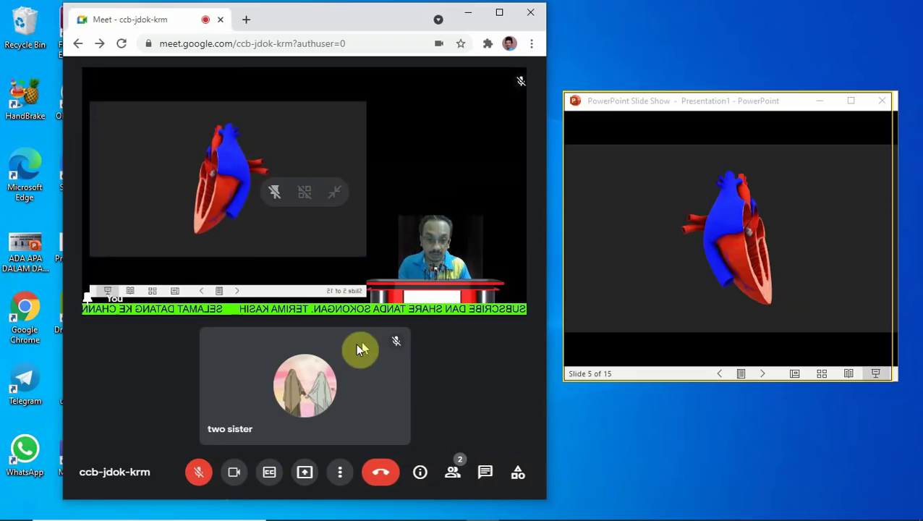
Page backward from slide 5 in the PowerPoint slide show window.
mouse_move(297, 356)
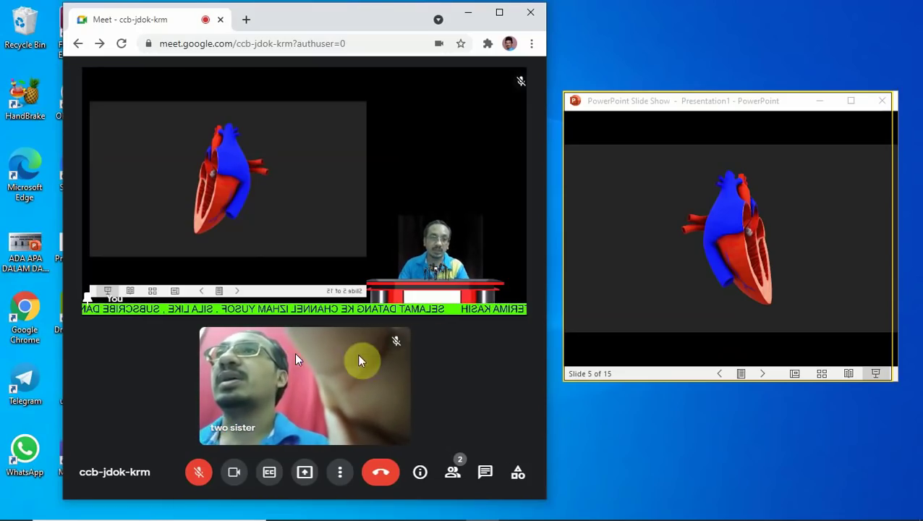
left_click(720, 375)
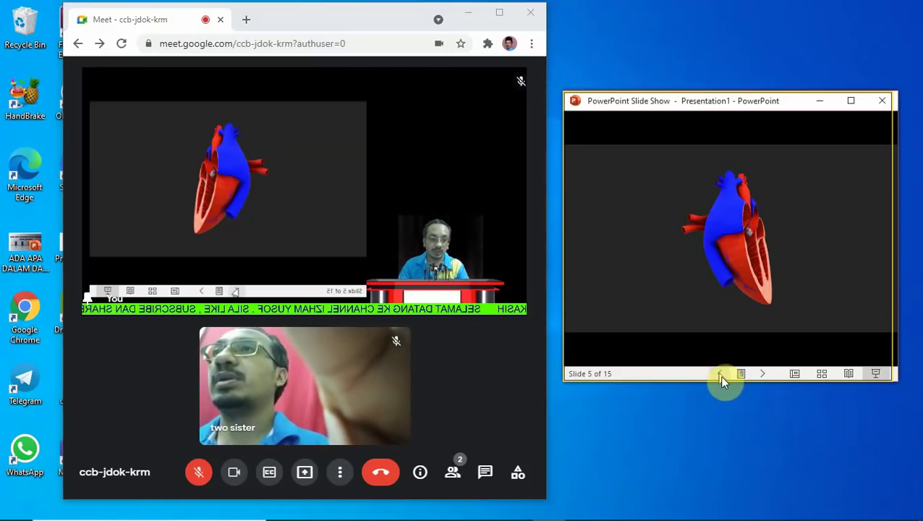
left_click(723, 374)
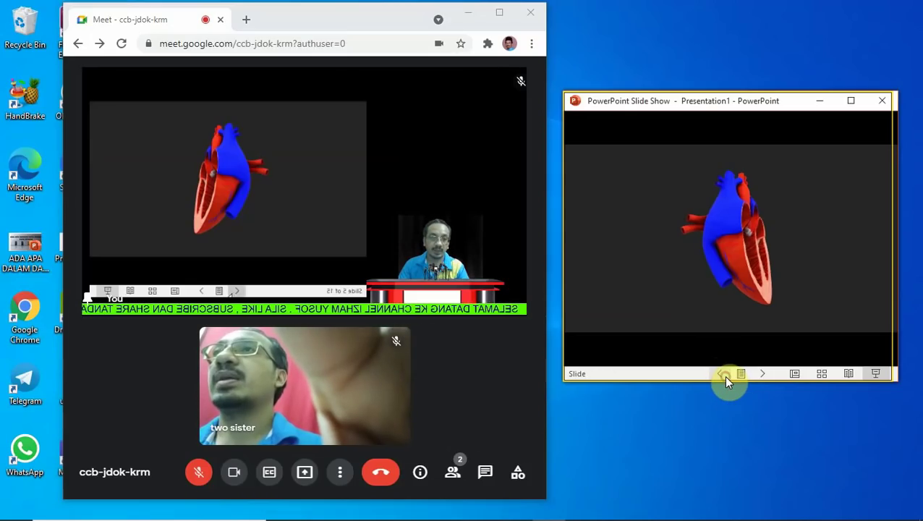